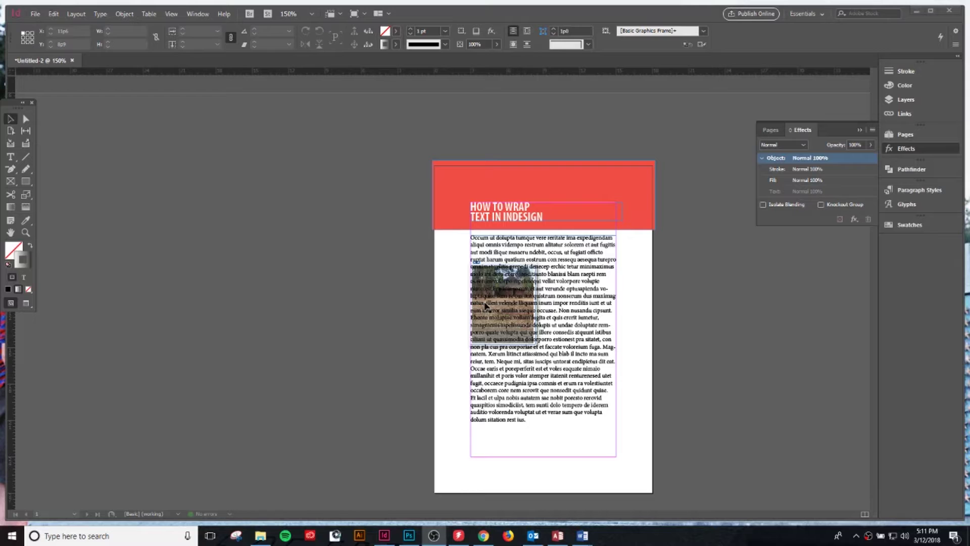
Step: Send the body text frame to the back so it sits behind the hut photo
left_click(536, 305)
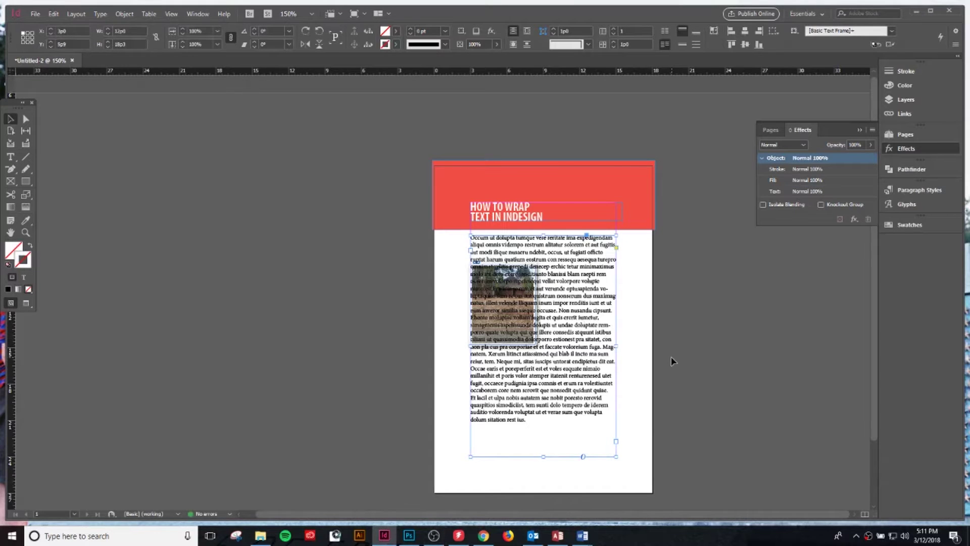
left_click(124, 14)
mouse_move(163, 47)
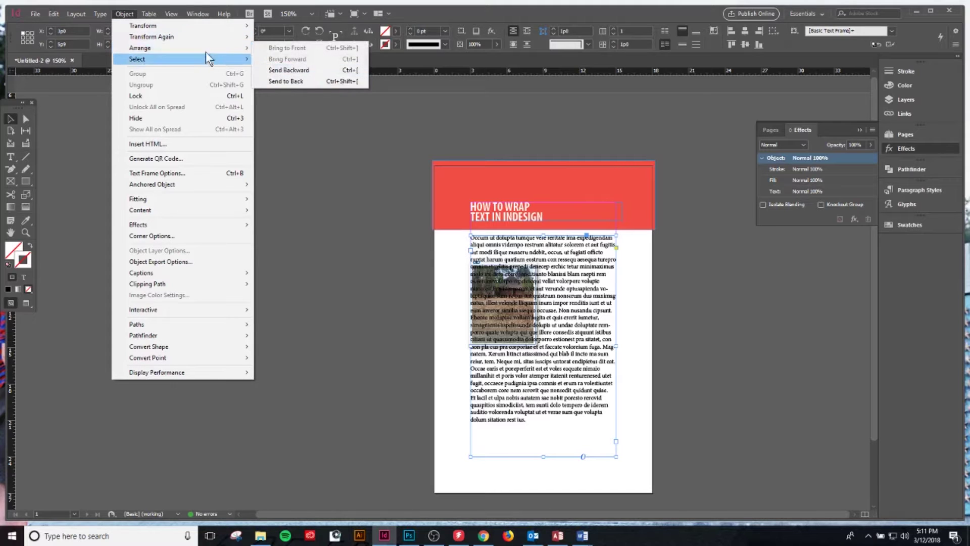
left_click(286, 82)
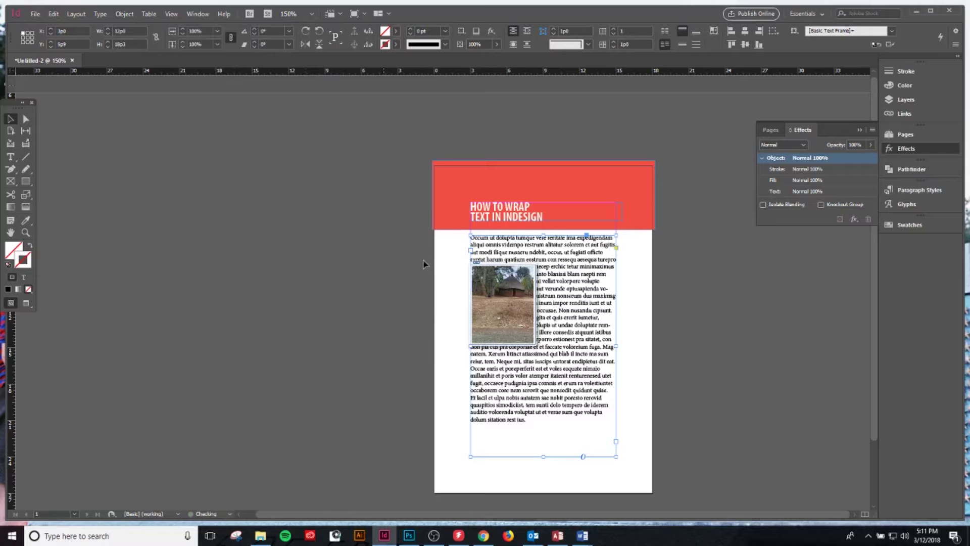
Step: Make the body text wrap around the bounding box of the hut photo
left_click(643, 345)
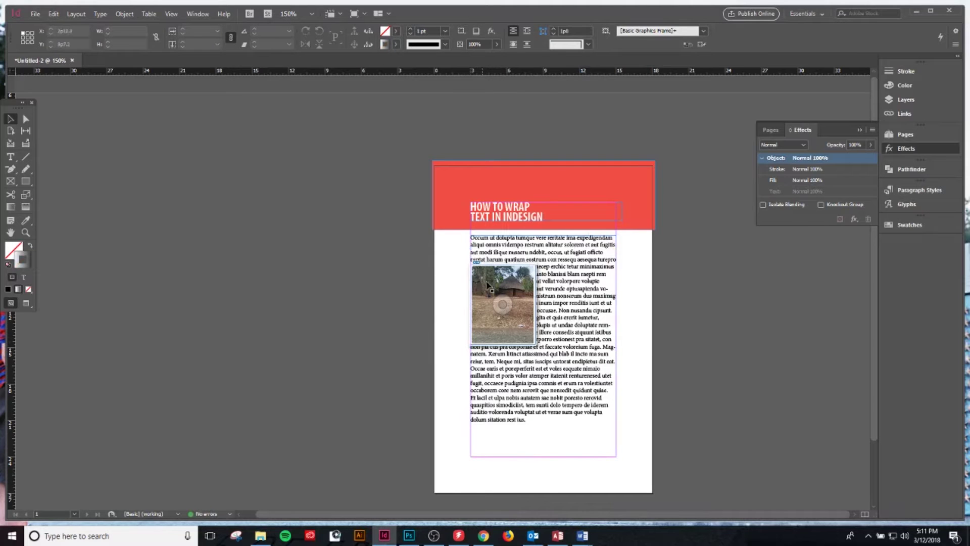
left_click(519, 281)
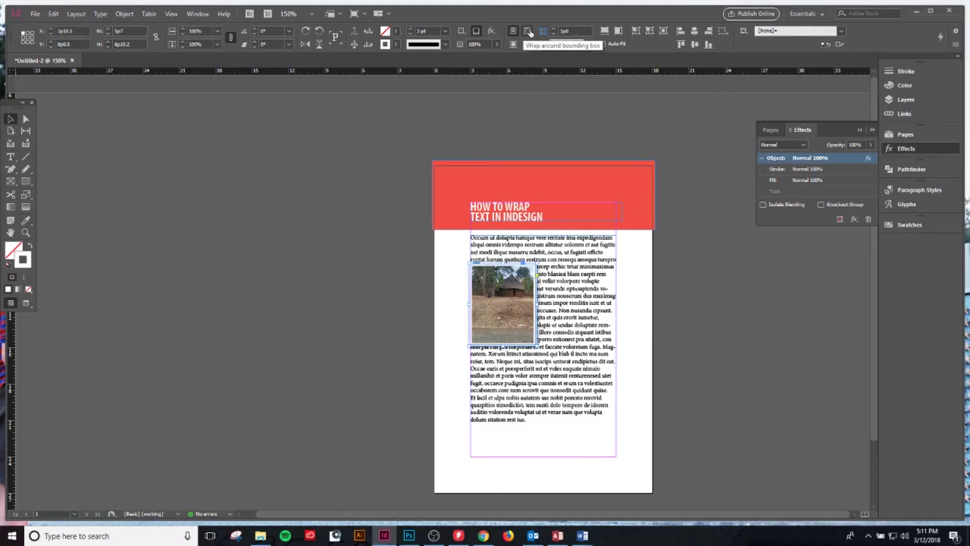
left_click(529, 31)
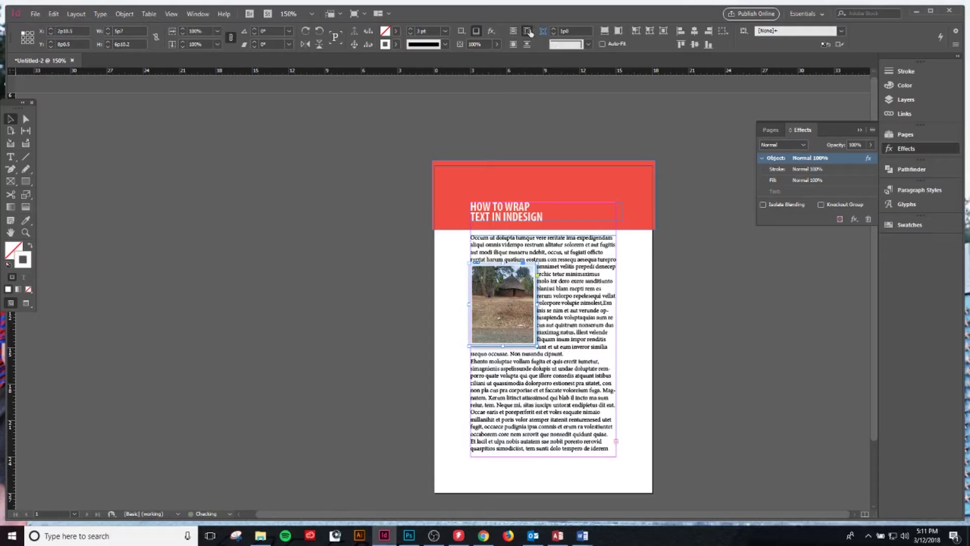
Step: Nudge the hut photo down by 2 points
key("z")
left_click_drag(413, 234, 585, 372)
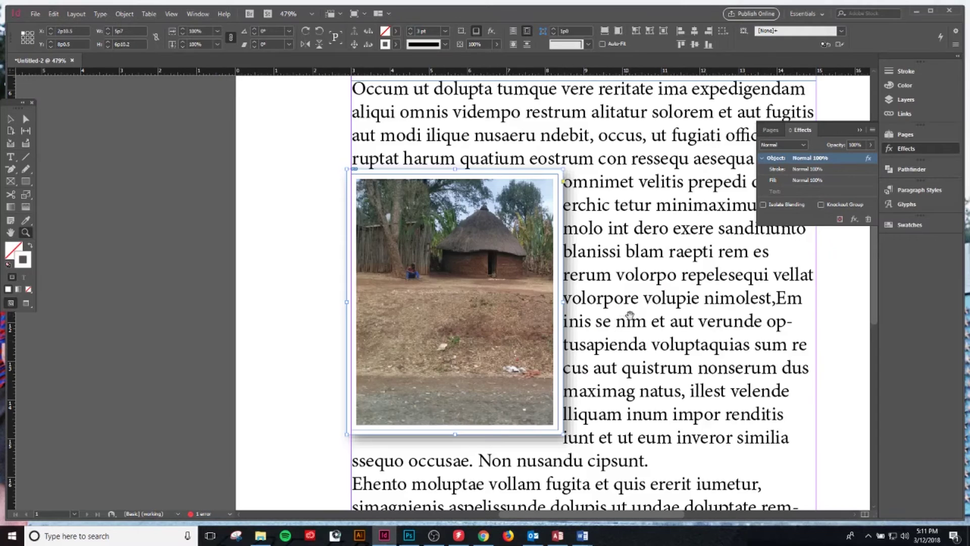
left_click_drag(629, 315, 583, 264)
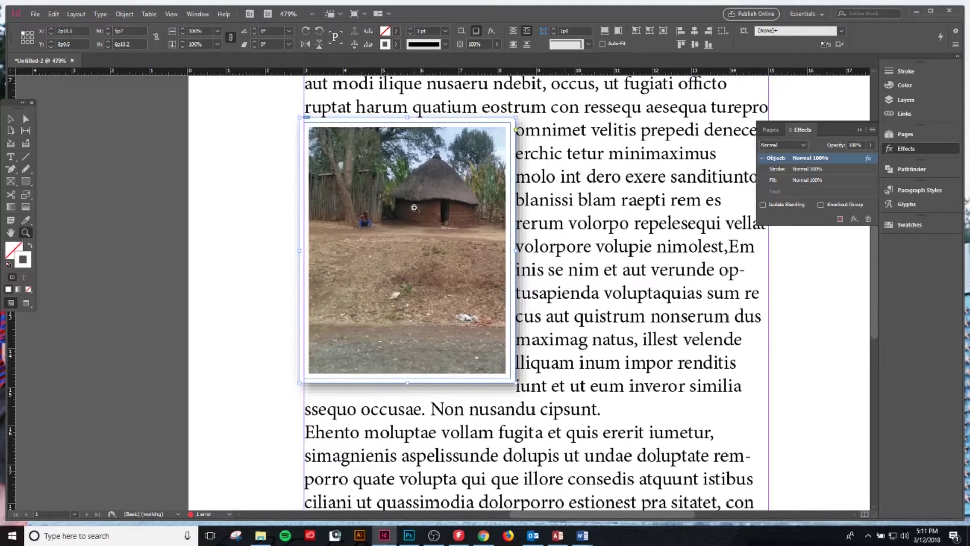
key("v")
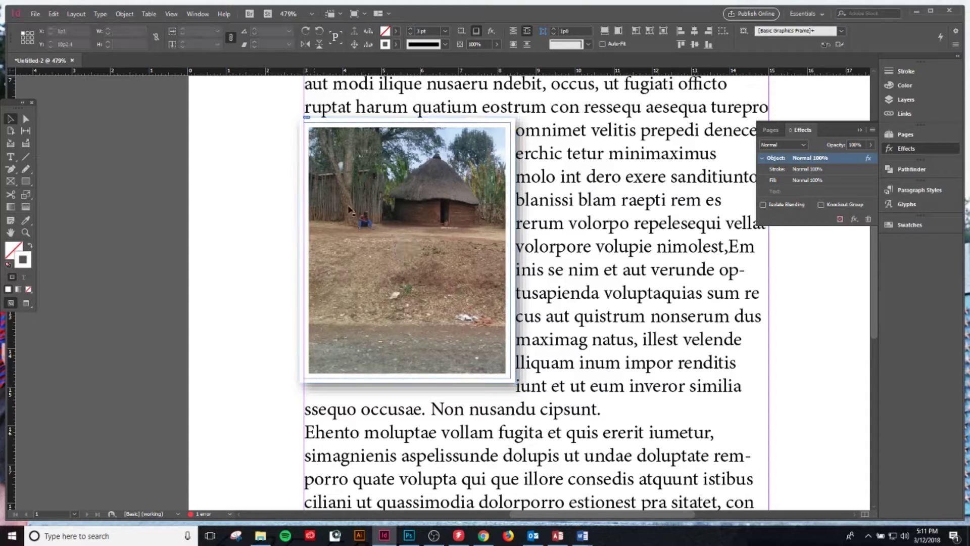
key("Down")
key("Down")
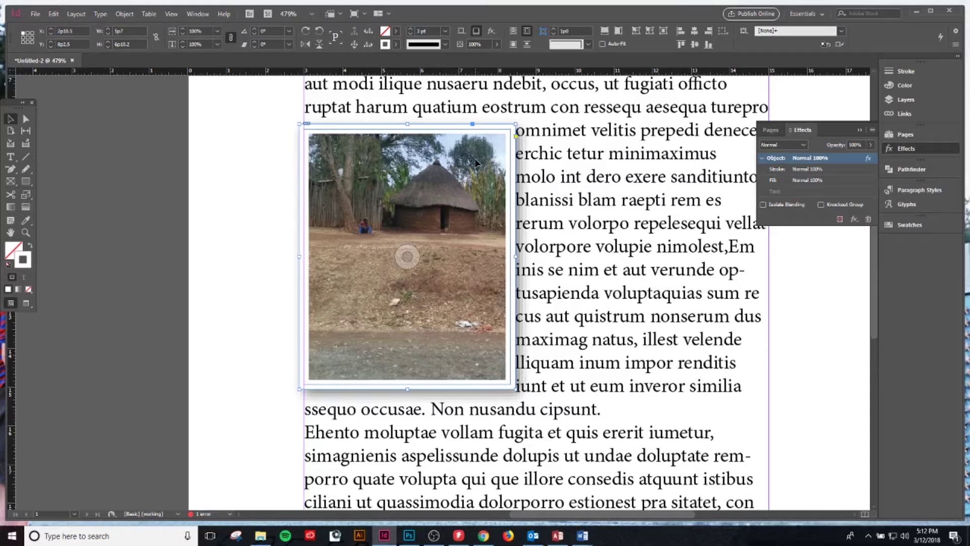
Step: Move the two right-hand corner points of the photo's text wrap boundary outward to add space between the photo and the text
key("a")
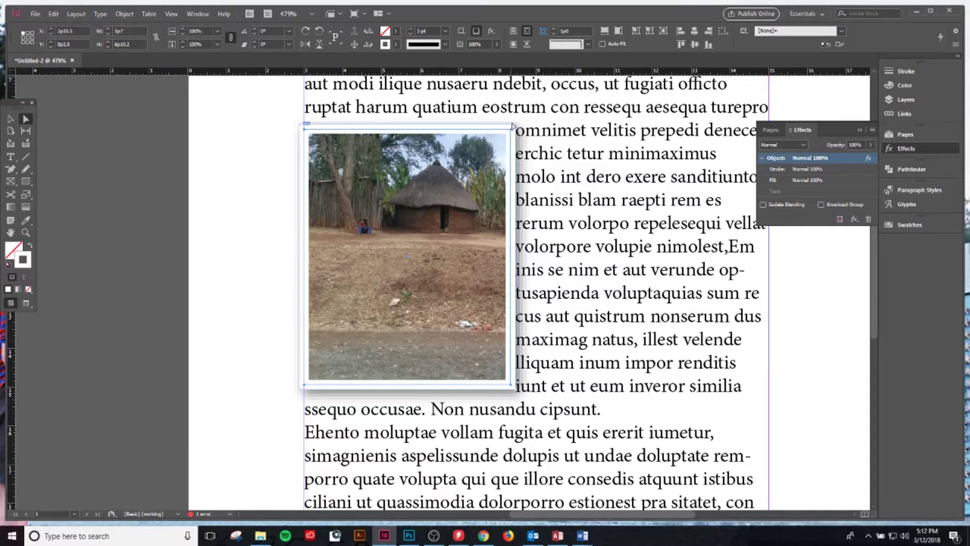
left_click(516, 127)
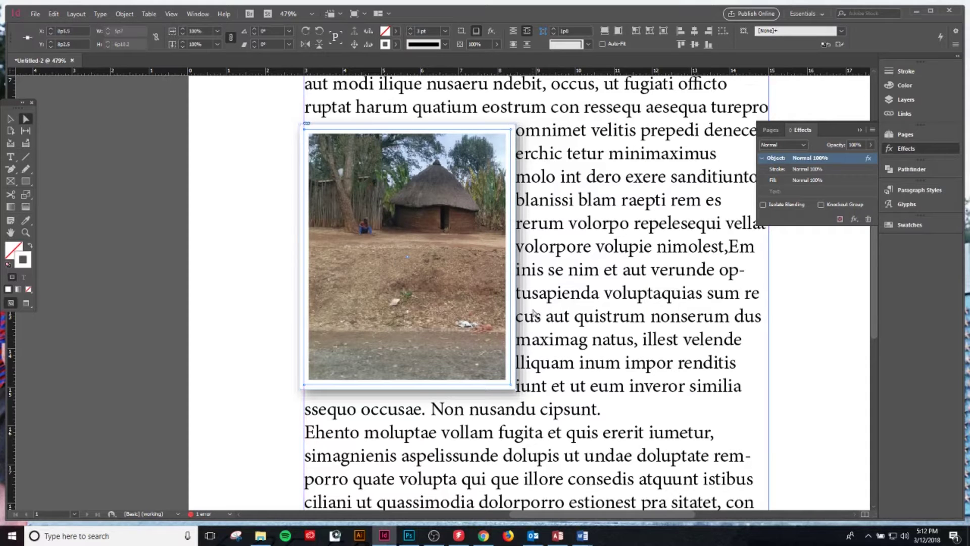
left_click(516, 391, "shift")
key("Right")
key("Right")
key("Right")
key("Right")
key("Right")
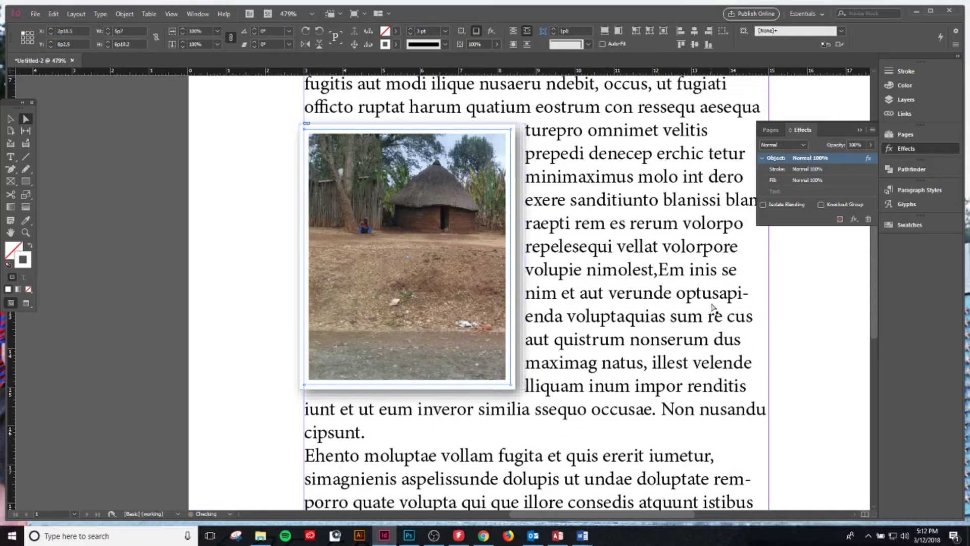
key("Right")
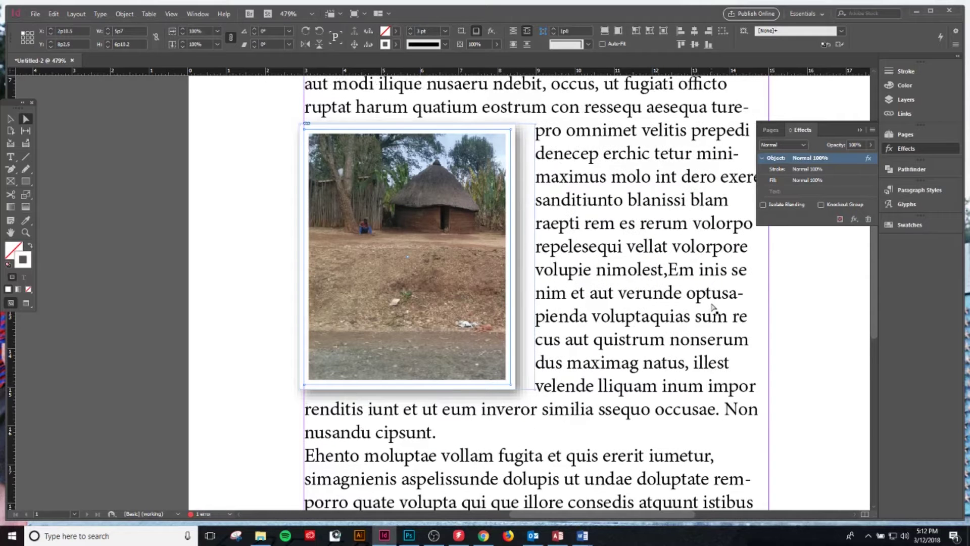
key("Left")
key("Left")
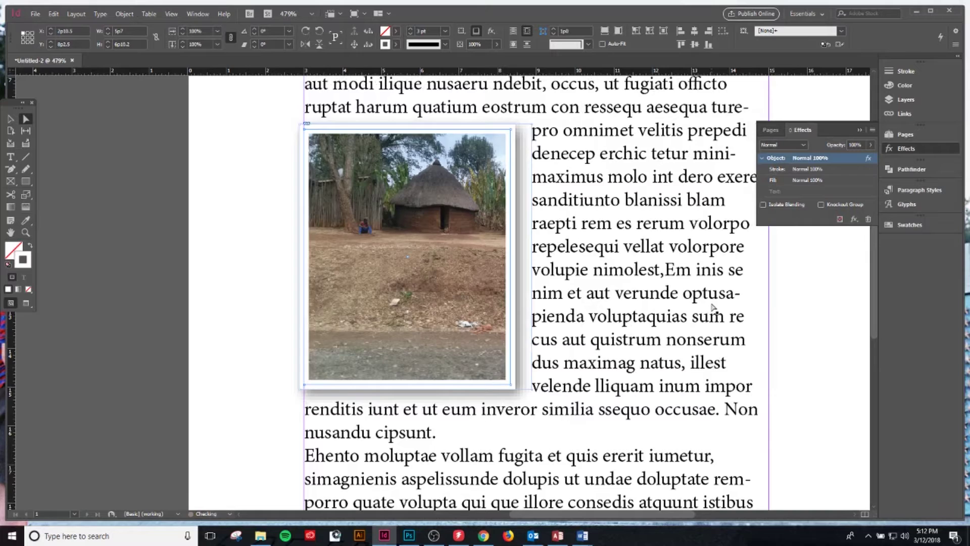
Step: Nudge the hut photo up so the wrapped text closes up beneath its lower edge, and deselect it
key("ctrl+minus")
key("ctrl+minus")
key("v")
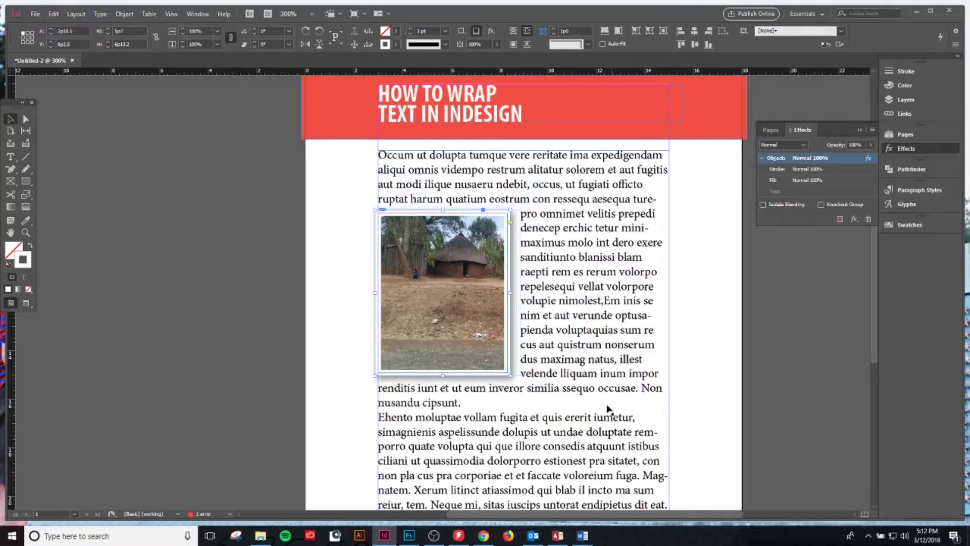
left_click(349, 342)
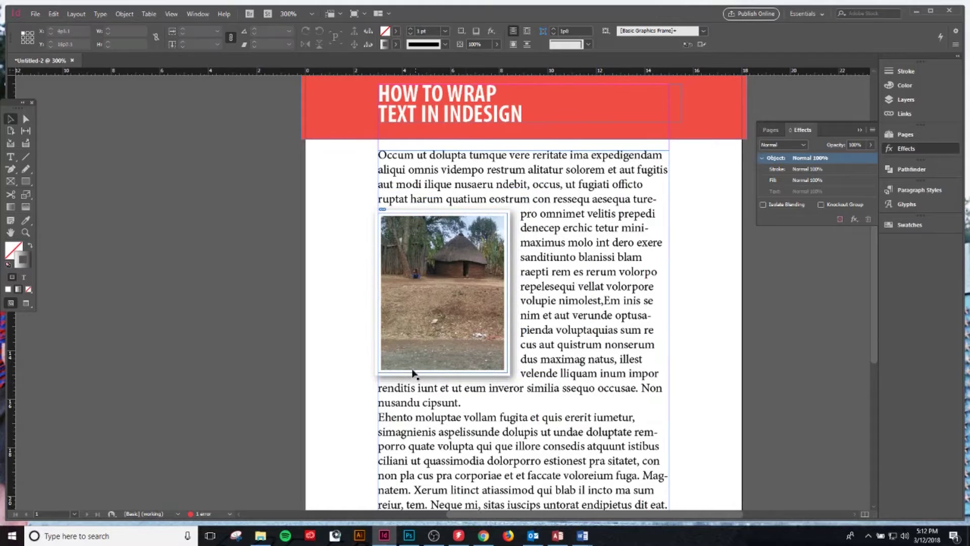
left_click(412, 369)
key("Up")
key("Up")
key("Up")
key("Up")
key("Up")
key("Up")
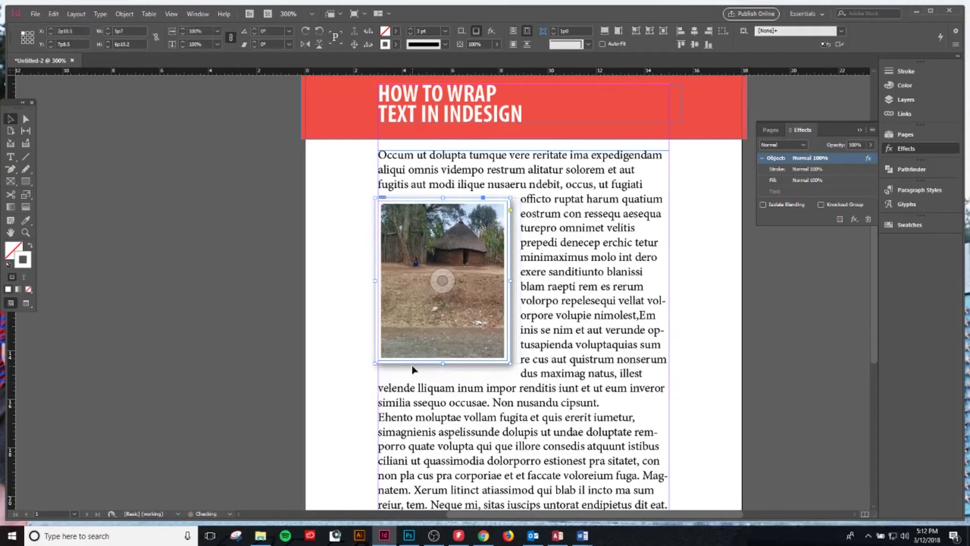
left_click_drag(412, 370, 412, 367)
left_click(234, 268)
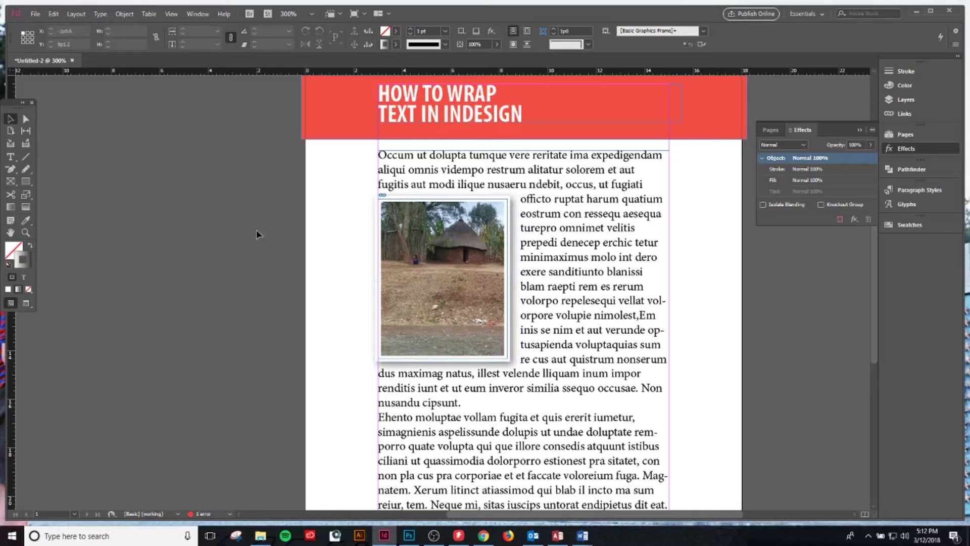
Step: Extend the body text frame downward to fit all of its overset text
key("ctrl+minus")
key("ctrl+minus")
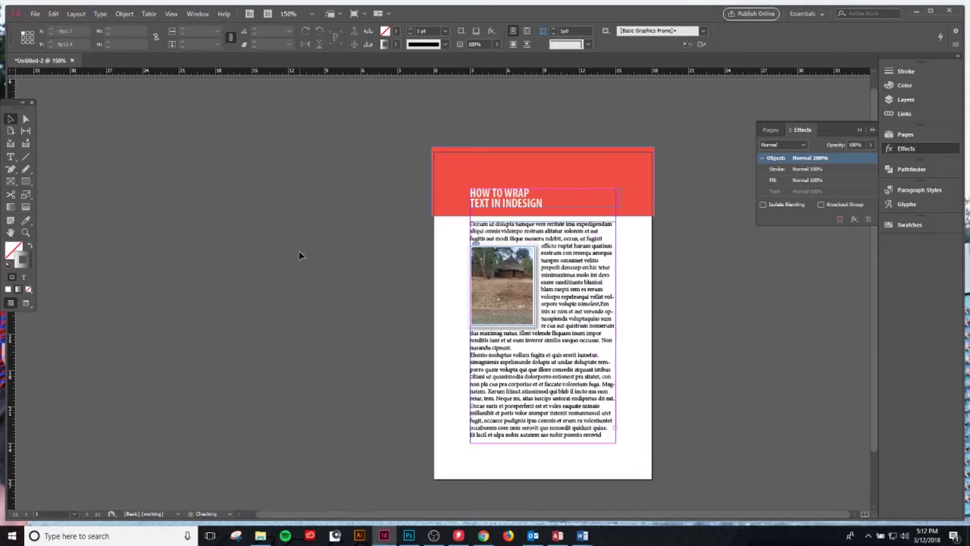
left_click(546, 443)
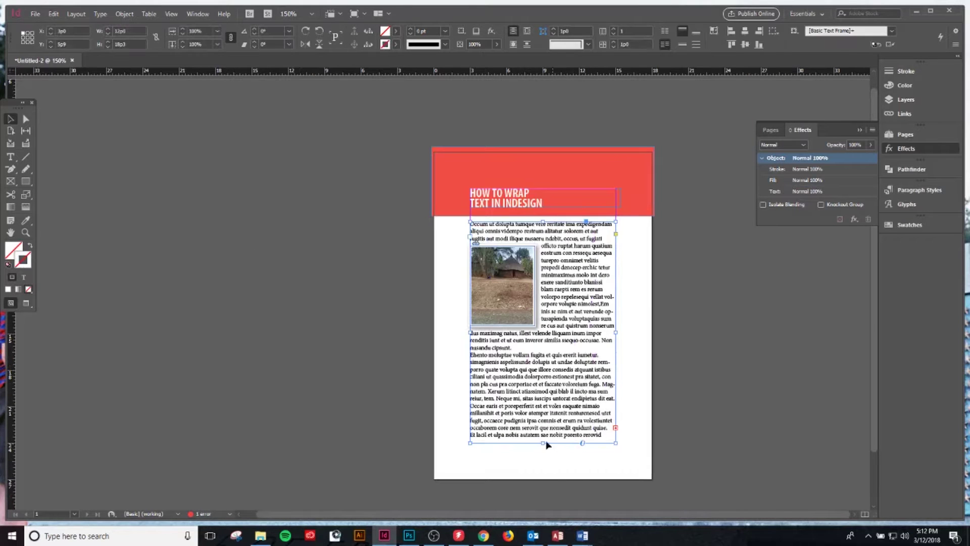
double_click(542, 444)
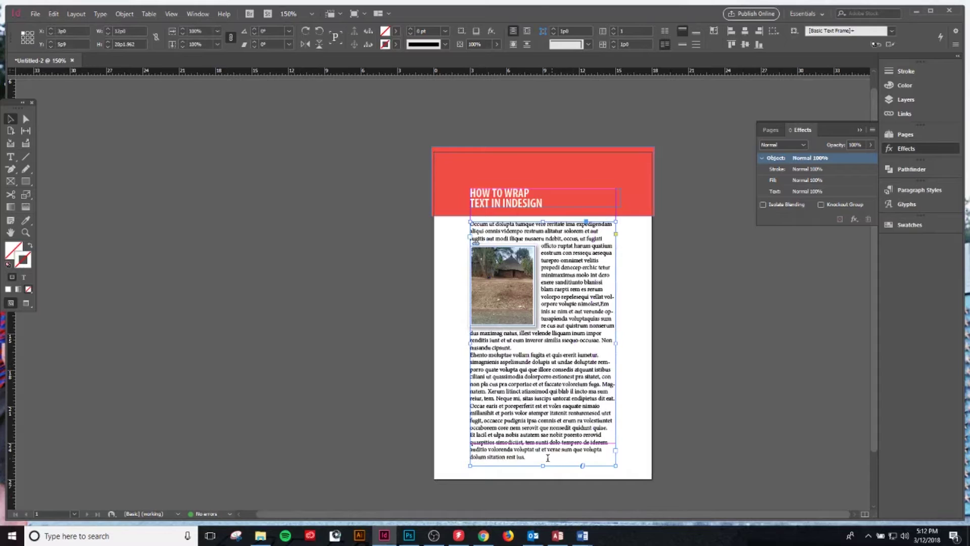
Step: Delete the last three lines of the body text and end the paragraph with a period after "rerovid"
double_click(547, 458)
left_click_drag(537, 460, 425, 442)
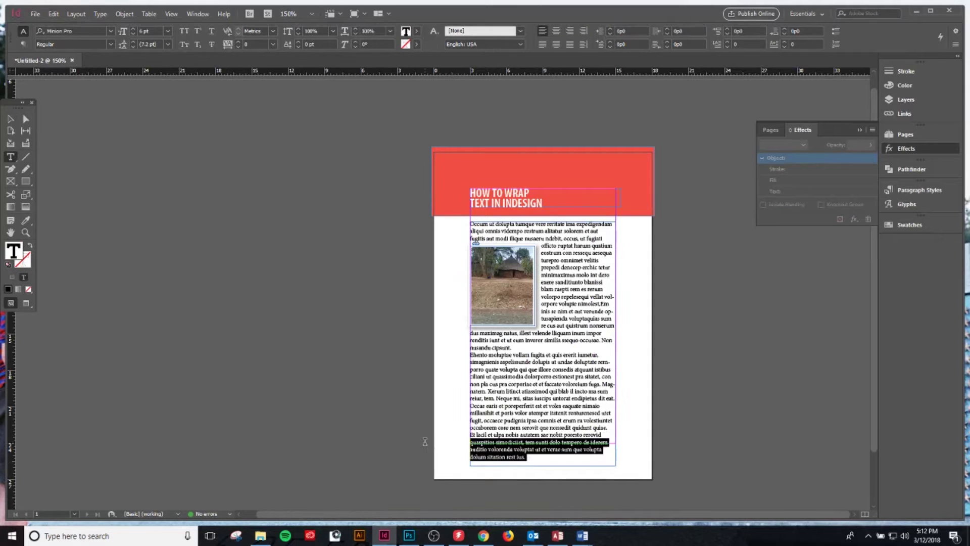
key("BackSpace")
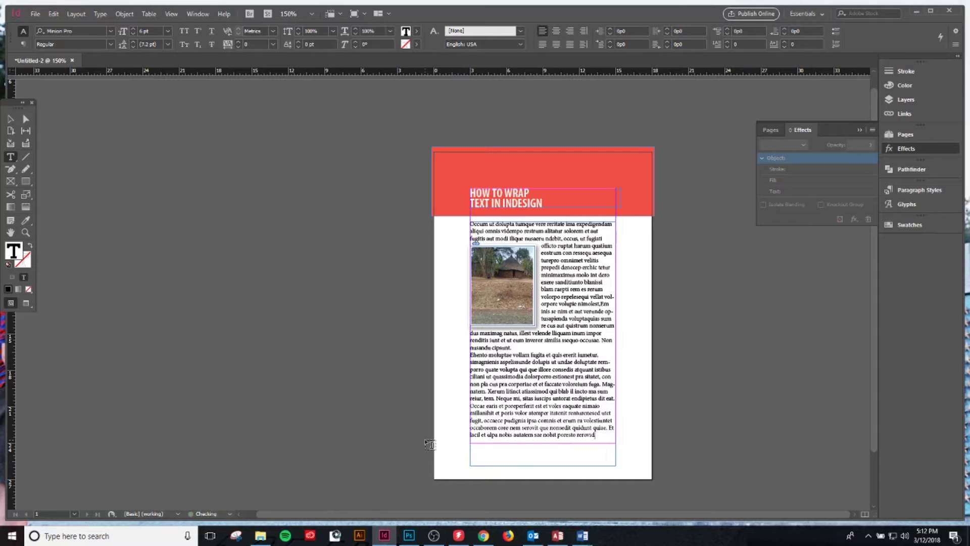
left_click(10, 119)
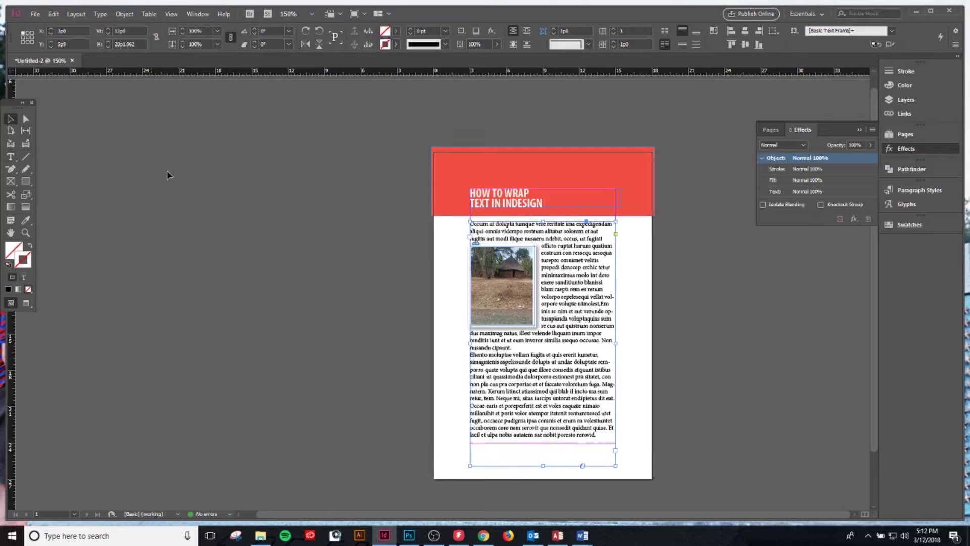
Step: Draw a rectangle about 5p5.5 wide and 0p9.7 high across the lower edge of the hut photo
key("z")
left_click_drag(306, 165, 652, 397)
left_click_drag(637, 386, 574, 369)
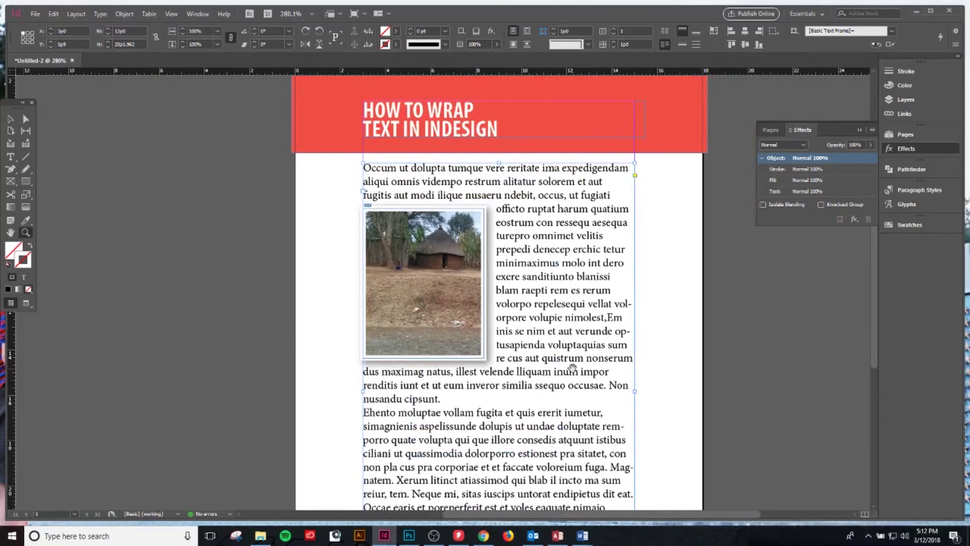
key("t")
left_click(11, 119)
left_click_drag(363, 342, 486, 351)
key("v")
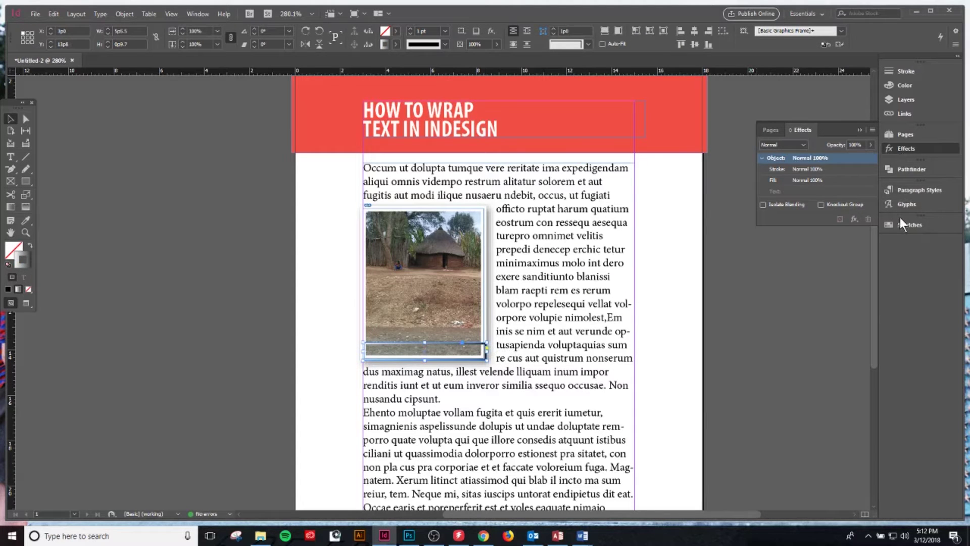
Step: Remove the caption rectangle's stroke and fill it with the [Paper] swatch
left_click(901, 225)
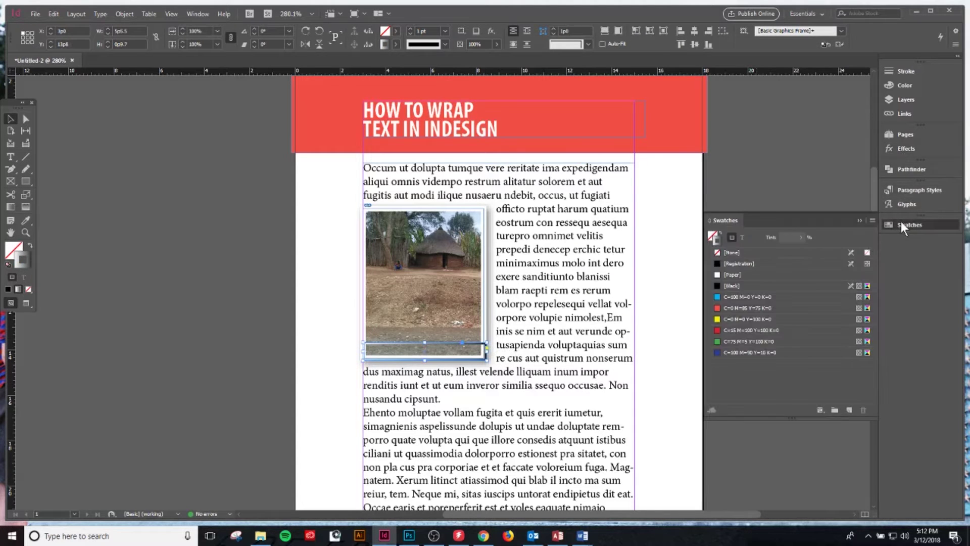
left_click(729, 251)
left_click(713, 236)
left_click(733, 274)
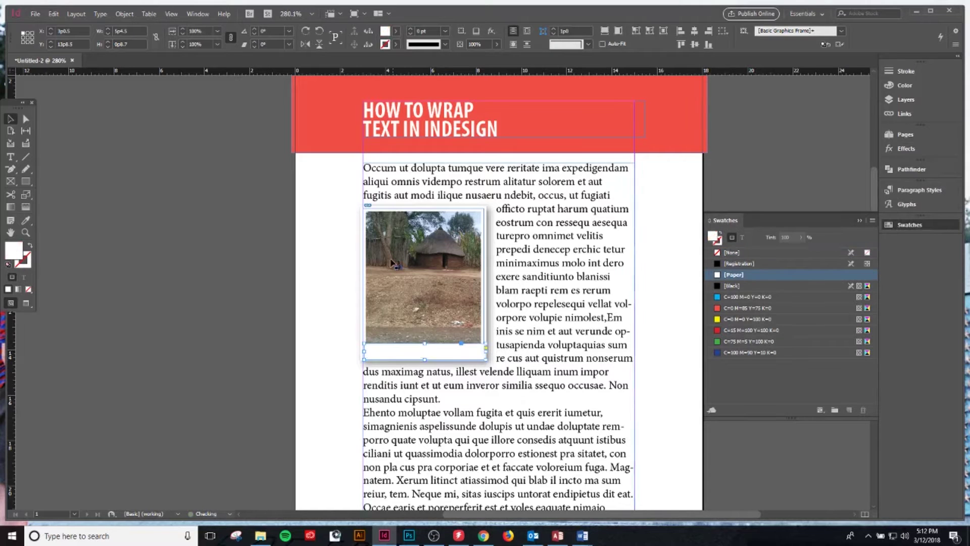
Step: Create a text frame about 4p3.6 wide and 1p7 high beside the photo's lower left and enter "GRASS HUT" in it
key("z")
left_click_drag(210, 240, 419, 334)
key("t")
left_click_drag(46, 299, 288, 388)
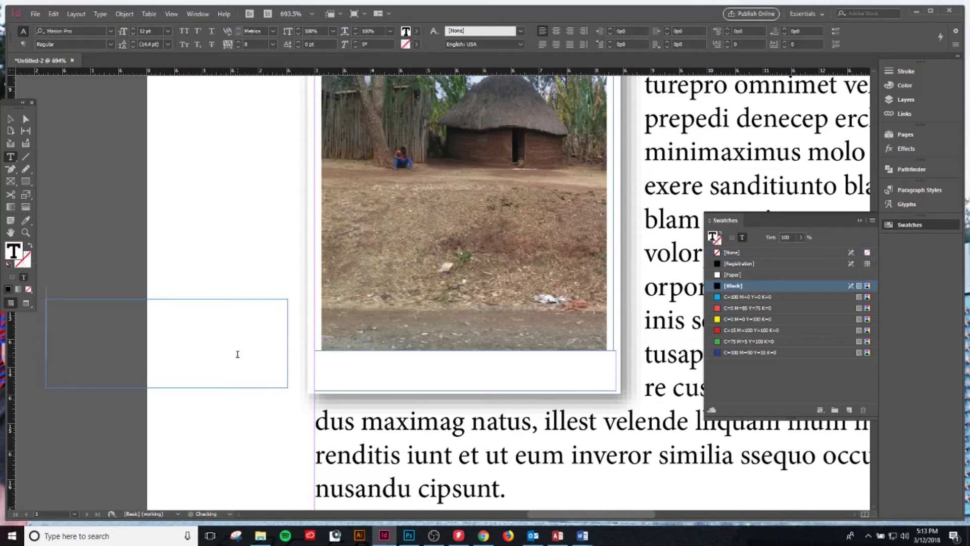
type("GRASS HU")
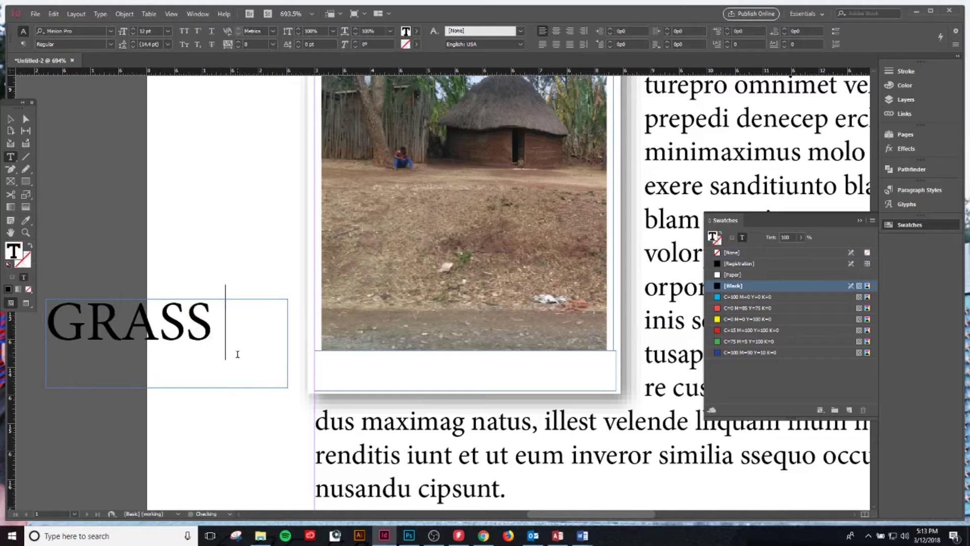
left_click(10, 120)
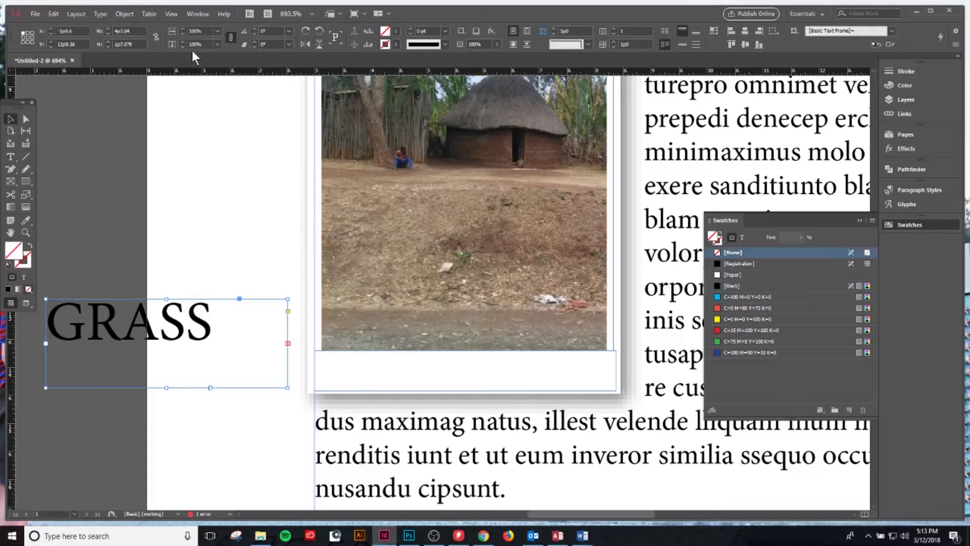
Step: Set the font size of the "GRASS HUT" caption text to 5 pt
double_click(207, 323)
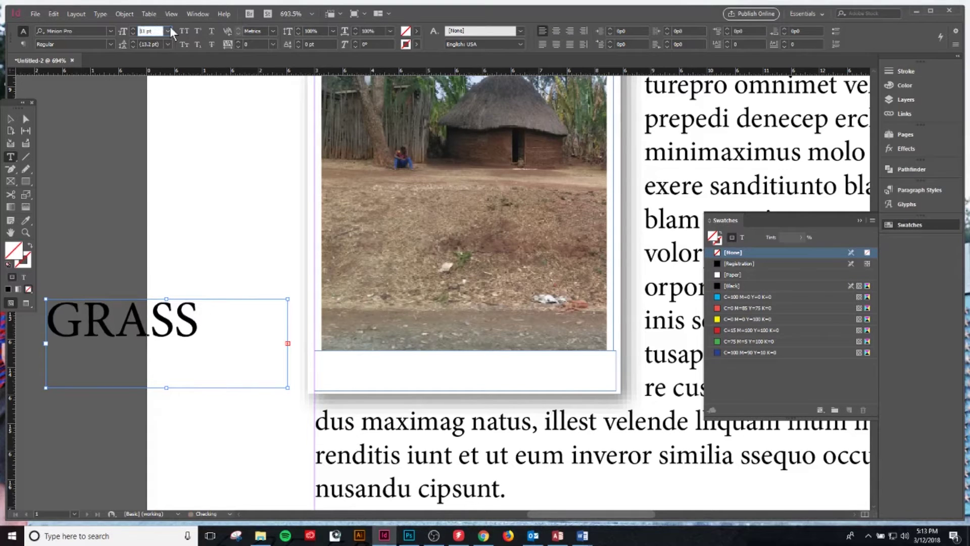
type("6")
key("Return")
type("5")
key("Return")
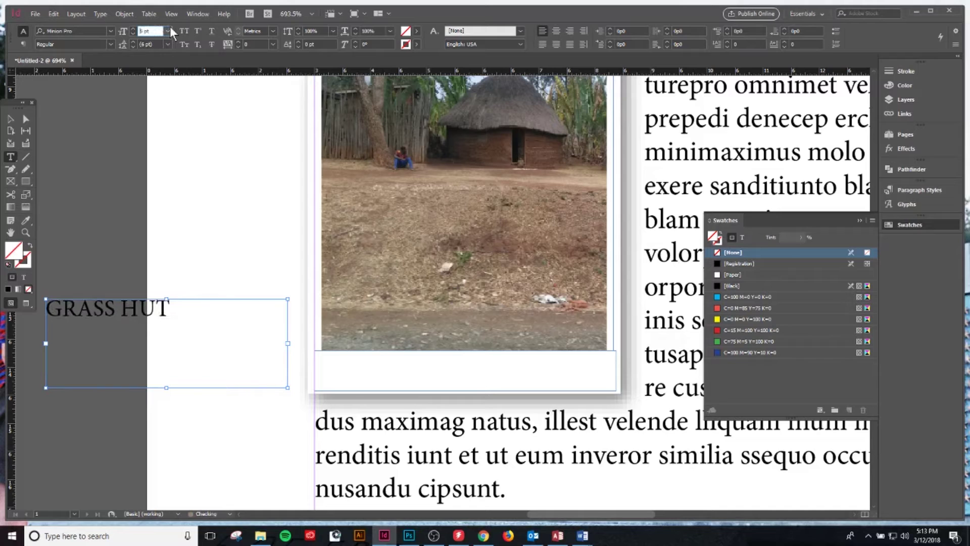
left_click(11, 119)
left_click(10, 157)
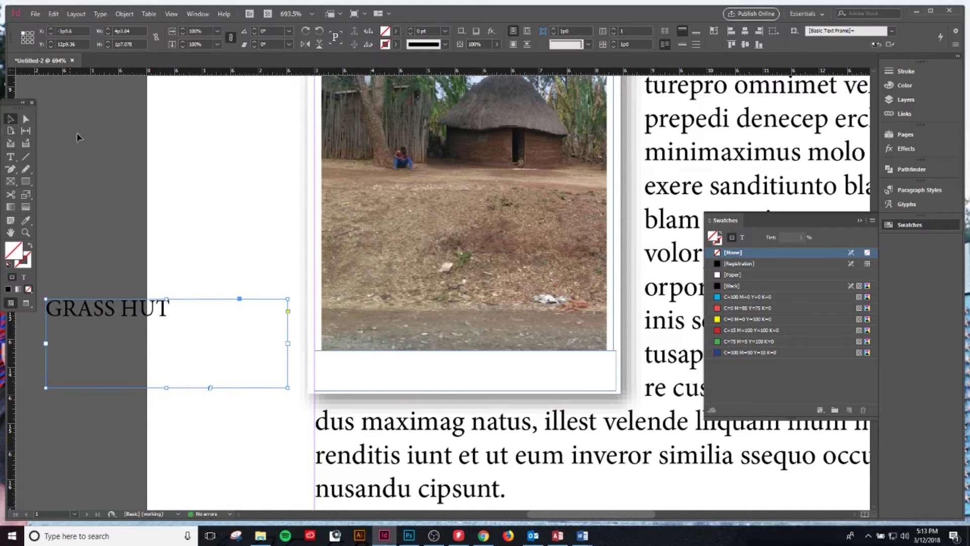
Step: Center the "GRASS HUT" caption text in its frame and fit the frame's height to the text
left_click(555, 31)
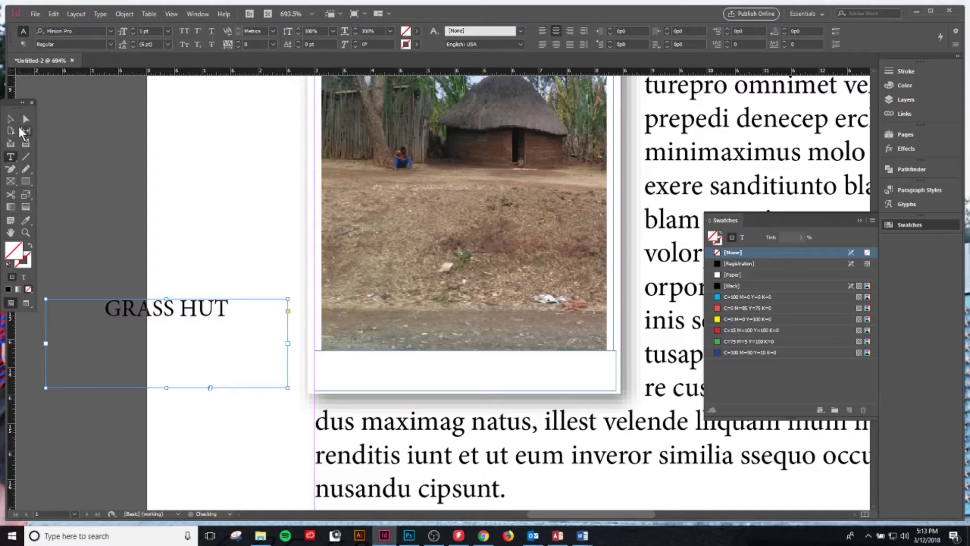
left_click(9, 120)
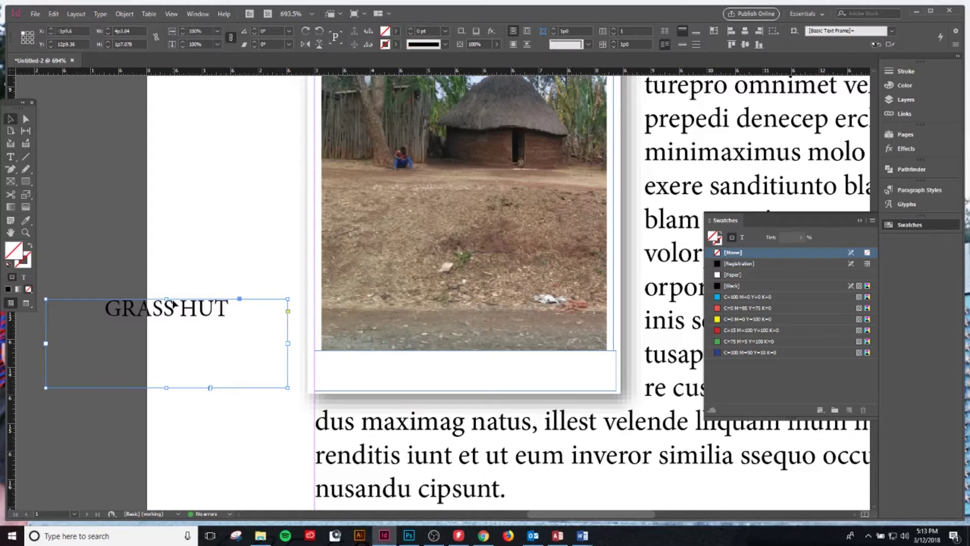
double_click(165, 388)
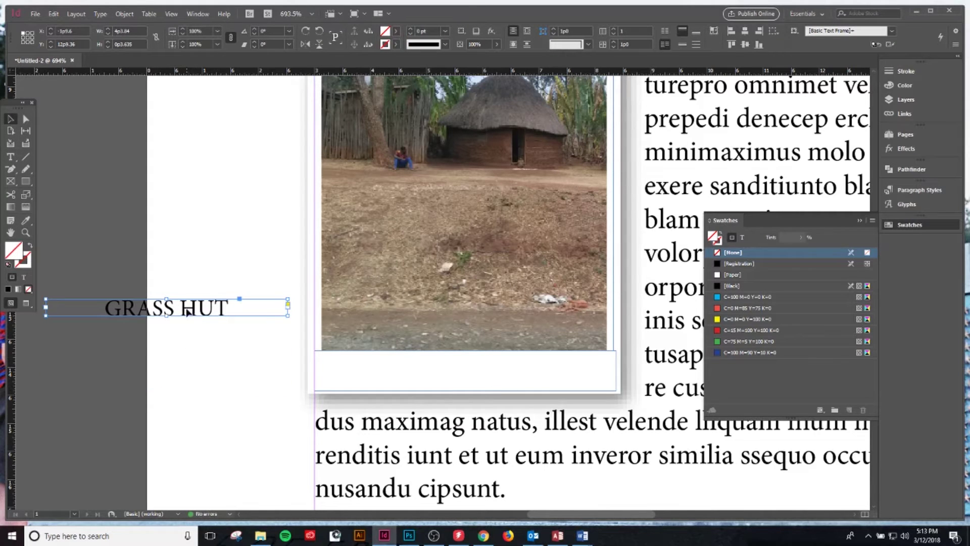
Step: Move the "GRASS HUT" text frame onto the white strip below the hut photo
left_click_drag(192, 309, 486, 371)
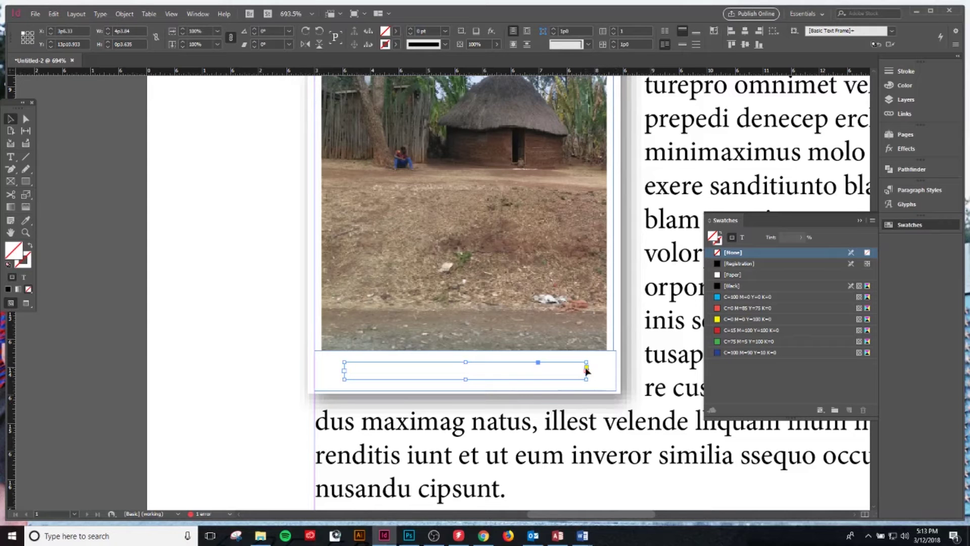
key("ctrl+4")
key("ctrl+minus")
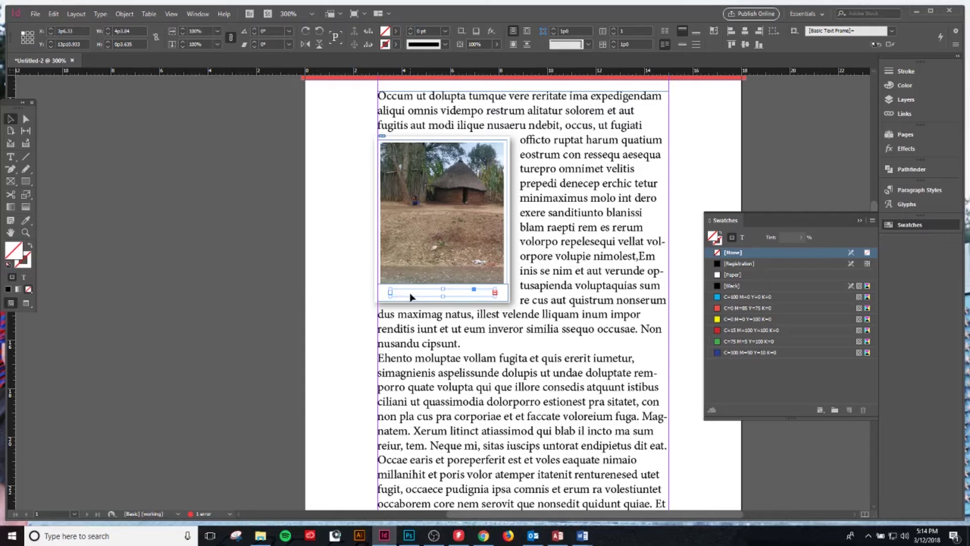
Step: Try to raise the lower edge of the hut photo's text wrap boundary above the caption strip
left_click(433, 262)
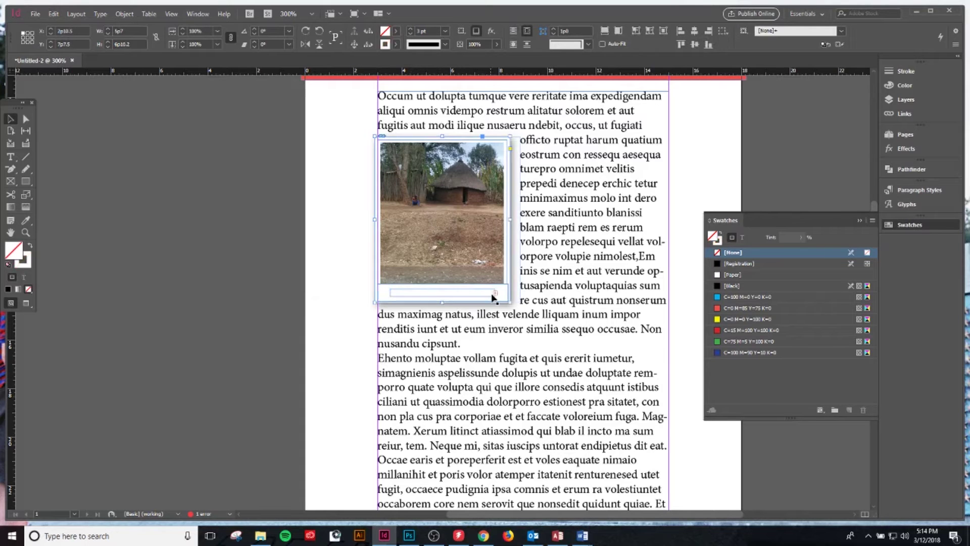
left_click(520, 303)
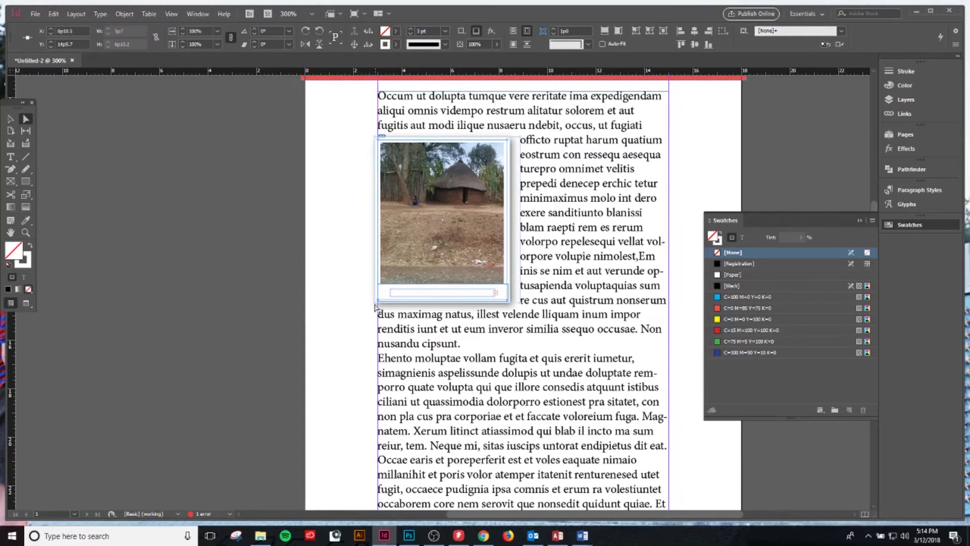
key("ctrl+z")
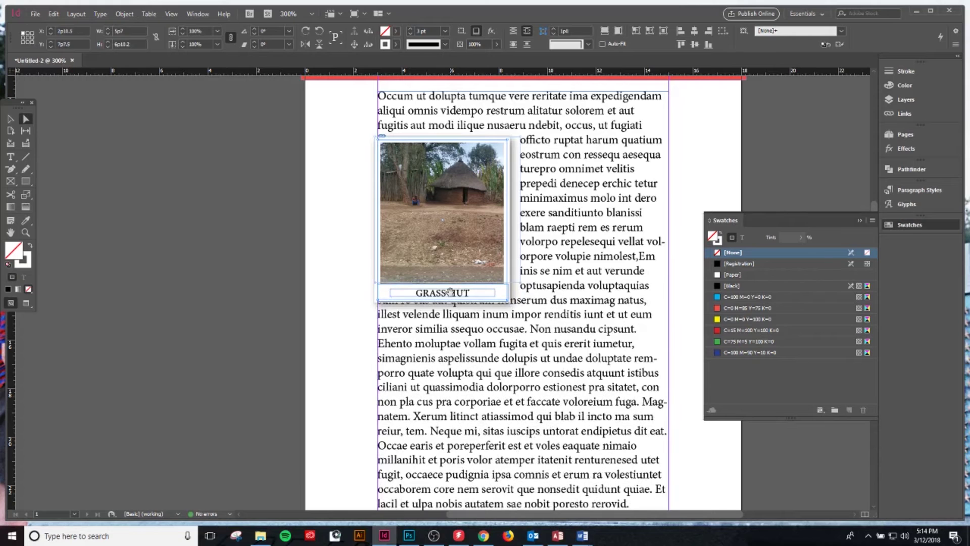
Step: Try to apply a text wrap to the caption frame and reshape its wrap boundary
key("v")
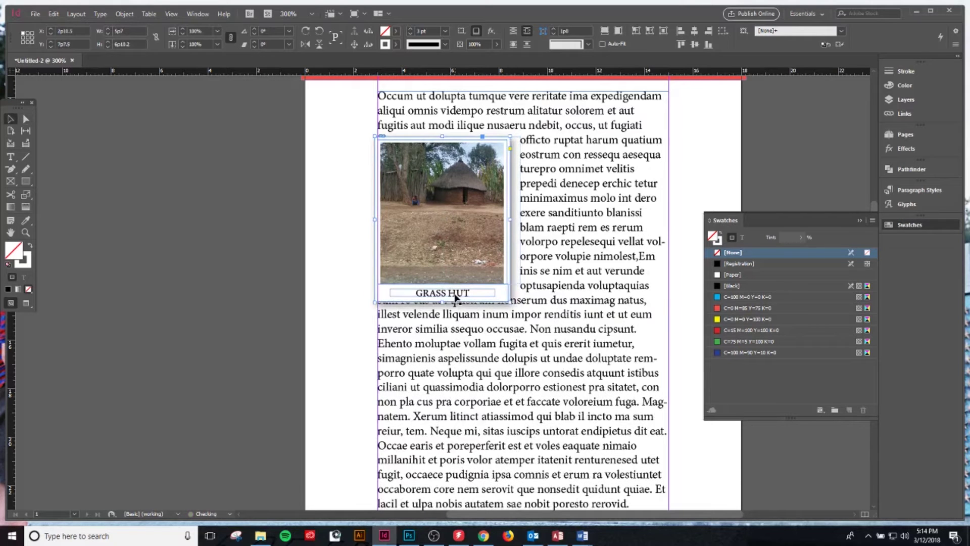
double_click(456, 296)
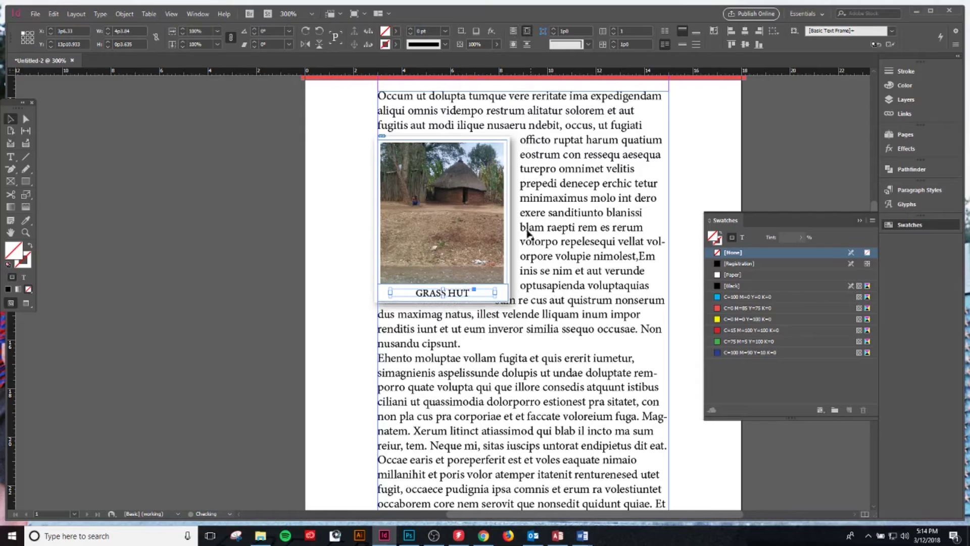
key("a")
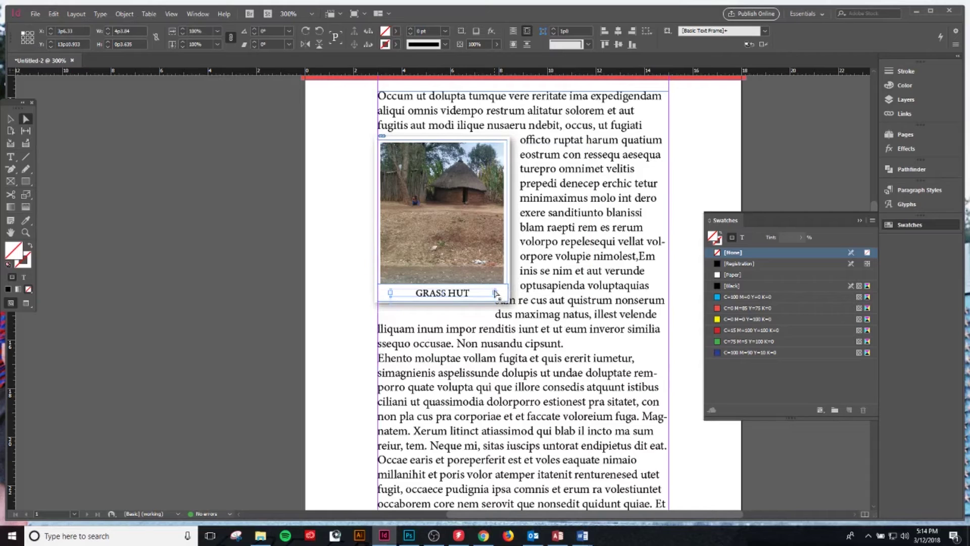
left_click(494, 290)
left_click_drag(495, 291, 497, 290)
Step: Undo the wrap changes on the photo and caption, keeping the caption frame on the white strip
key("ctrl+z")
key("ctrl+z")
key("ctrl+z")
key("ctrl+z")
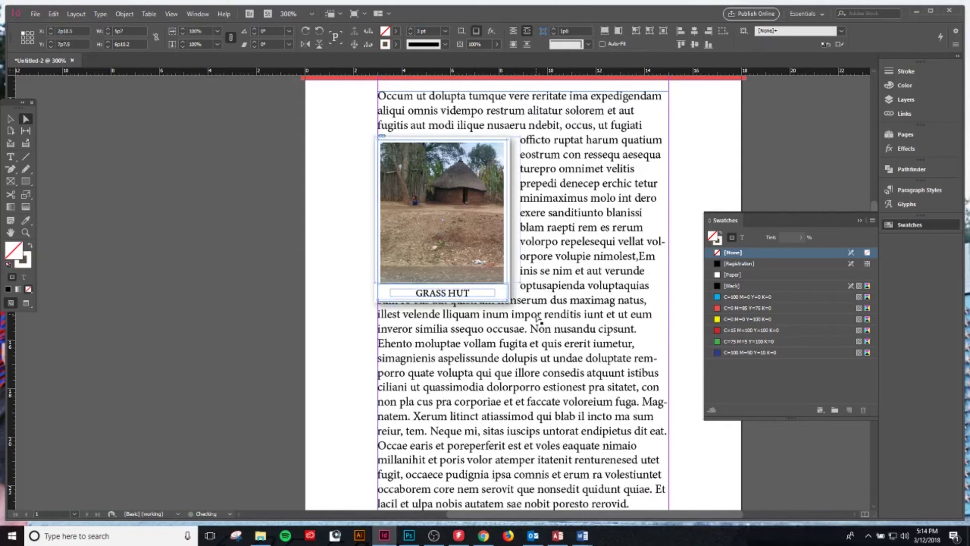
key("ctrl+z")
left_click(219, 314)
key("ctrl+z")
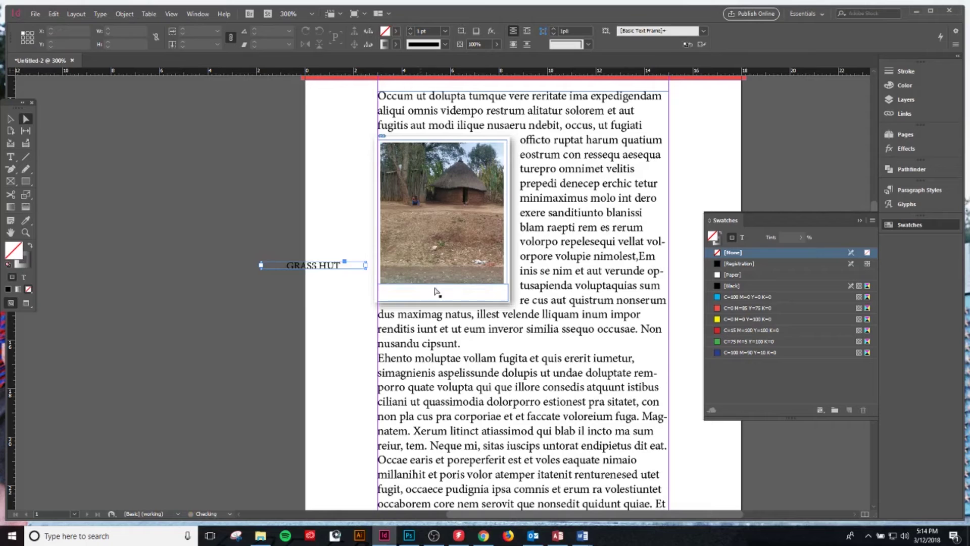
key("ctrl+shift+z")
left_click(267, 289)
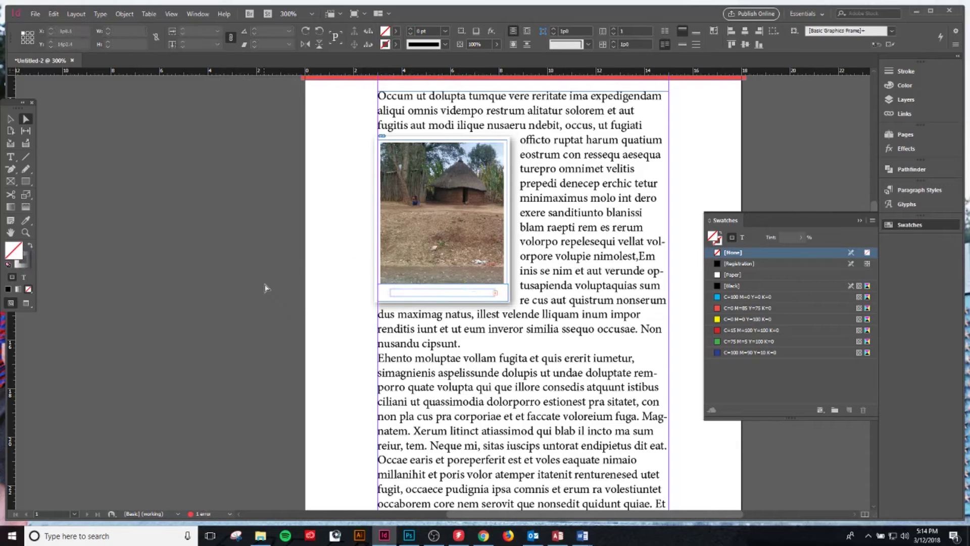
left_click(265, 288)
key("v")
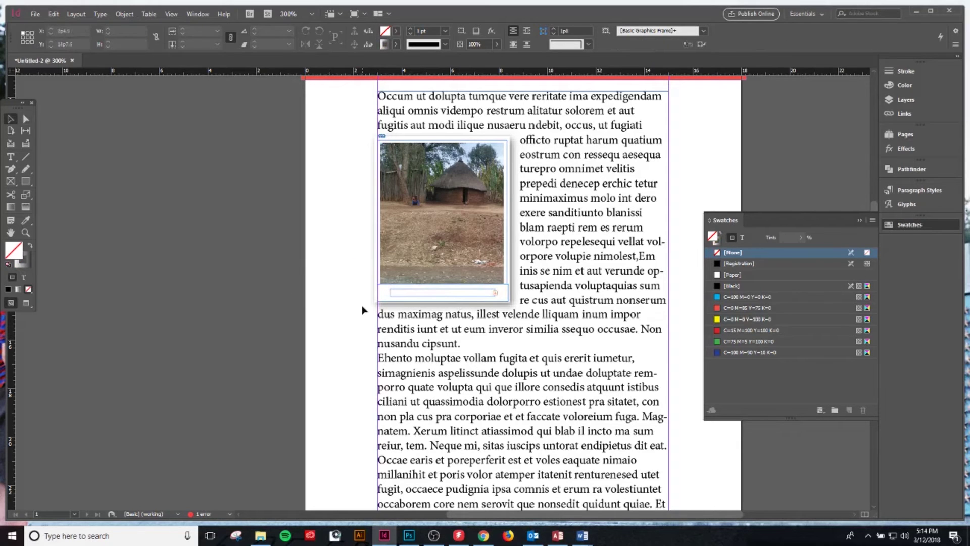
left_click(412, 294)
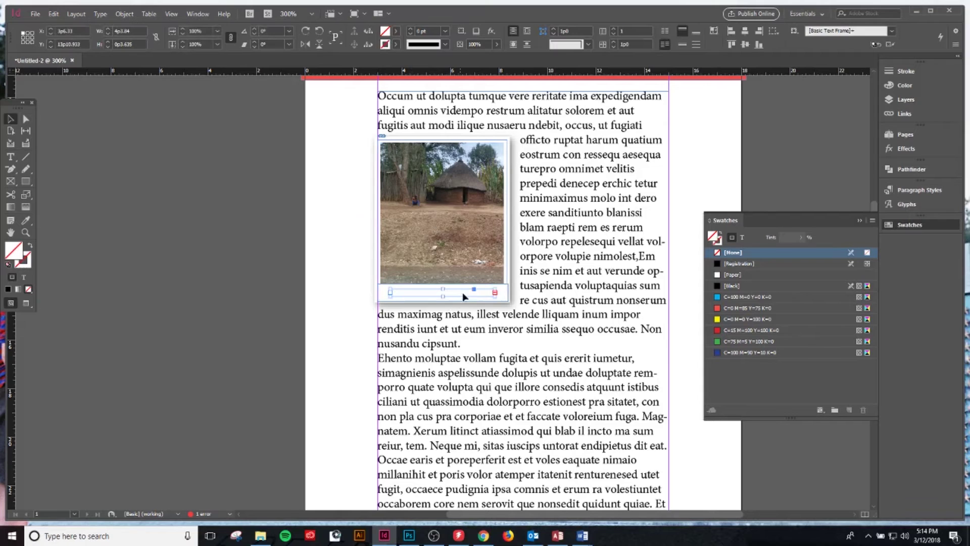
left_click(295, 258)
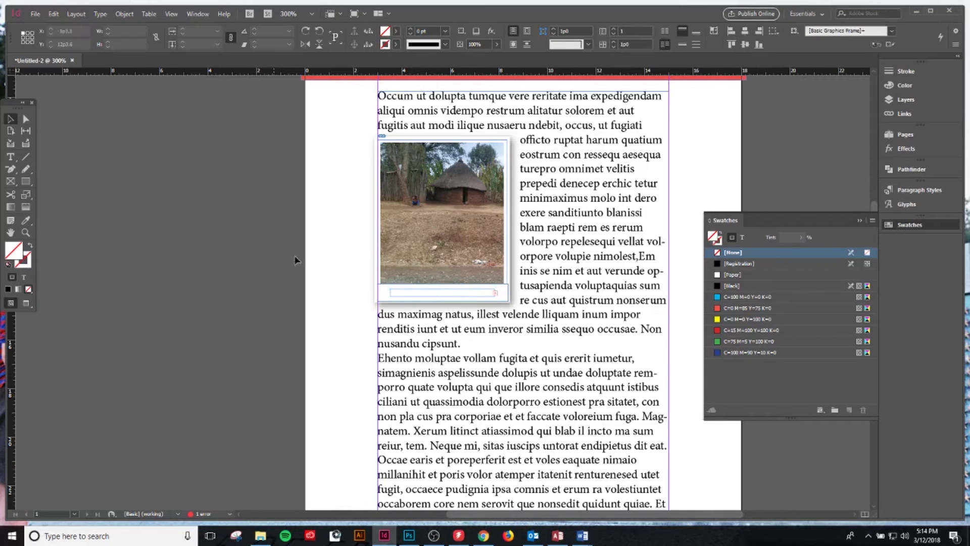
Step: Enable "Text Wrap Only Affects Text Beneath" in the Composition preferences
left_click(48, 12)
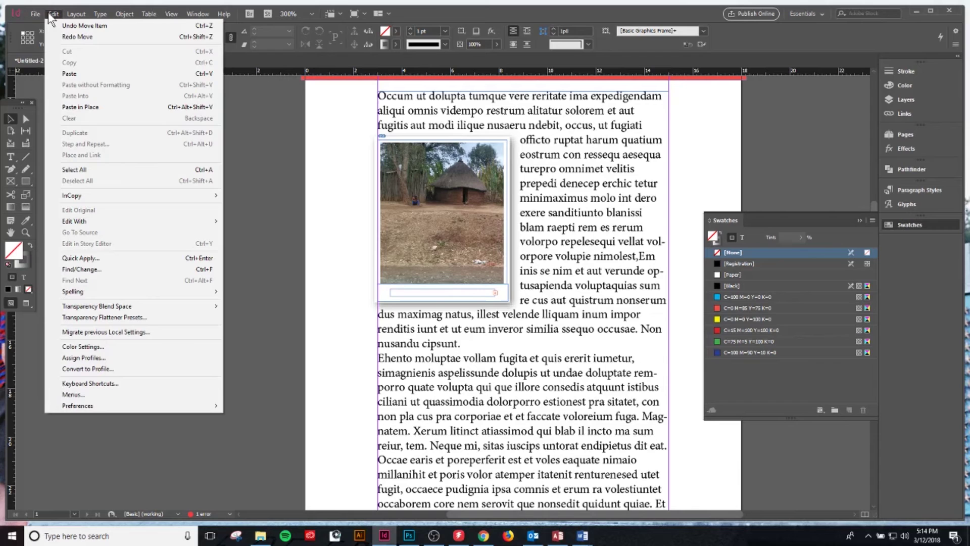
mouse_move(125, 409)
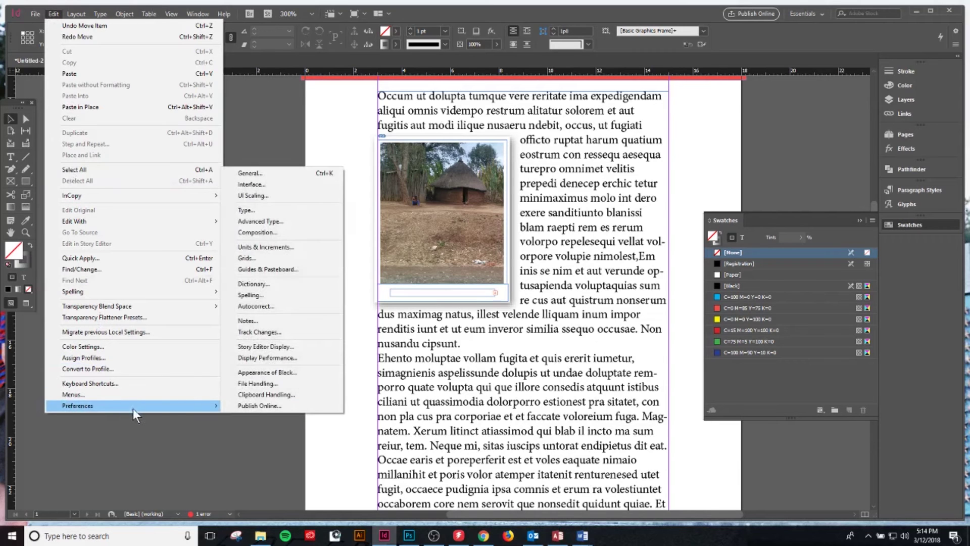
left_click(268, 232)
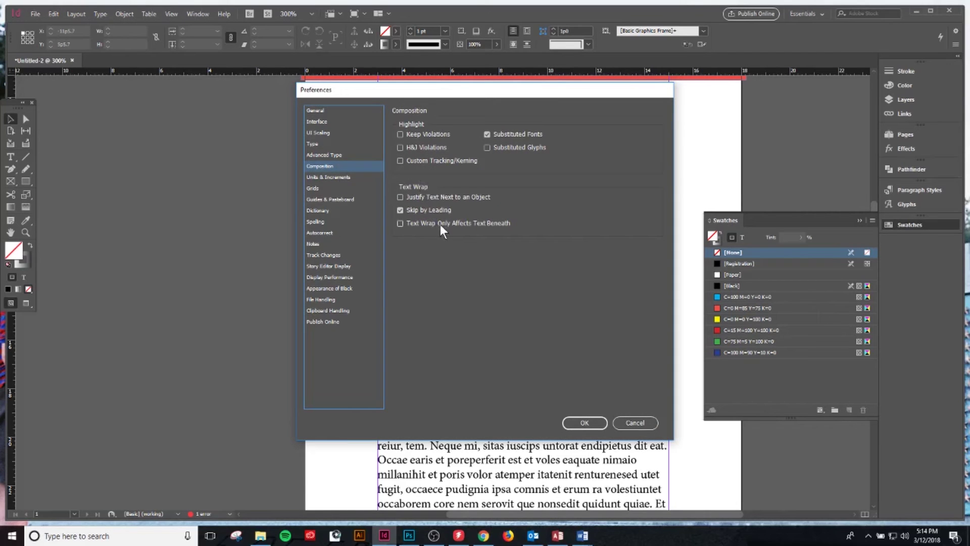
left_click(400, 223)
left_click(591, 425)
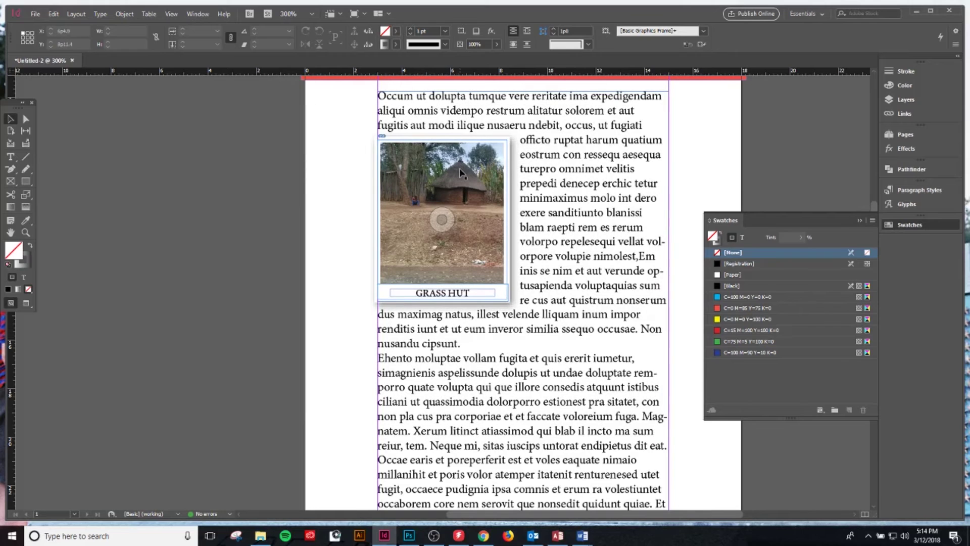
left_click(474, 160)
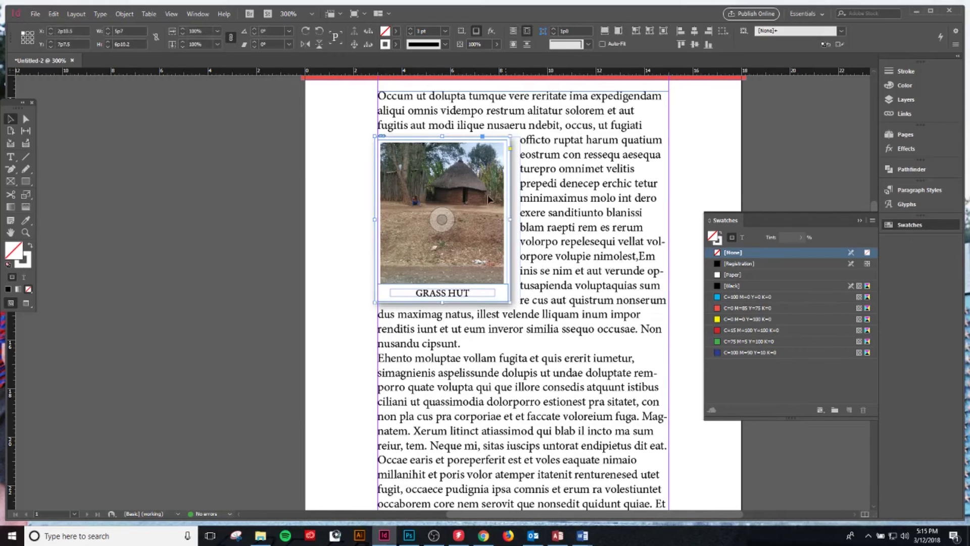
double_click(440, 297)
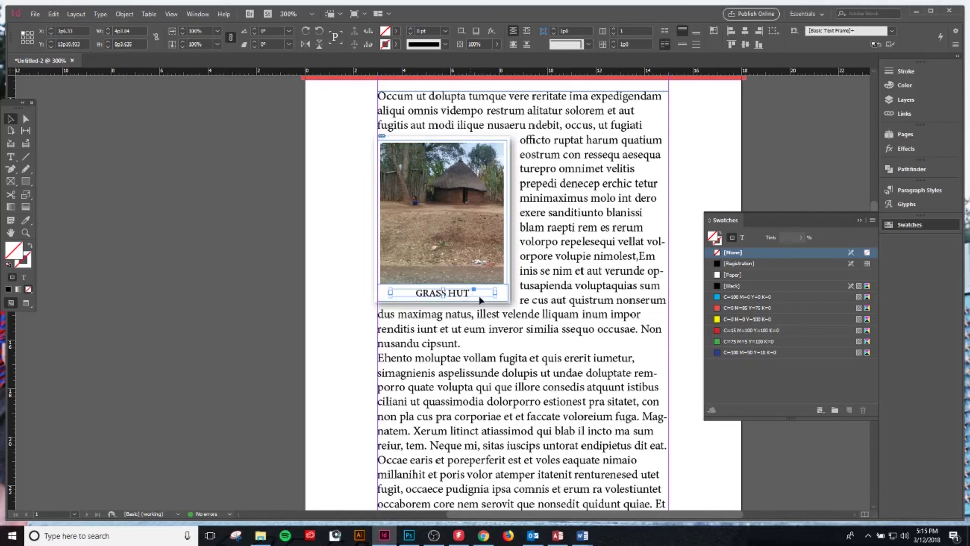
left_click_drag(275, 244, 143, 339)
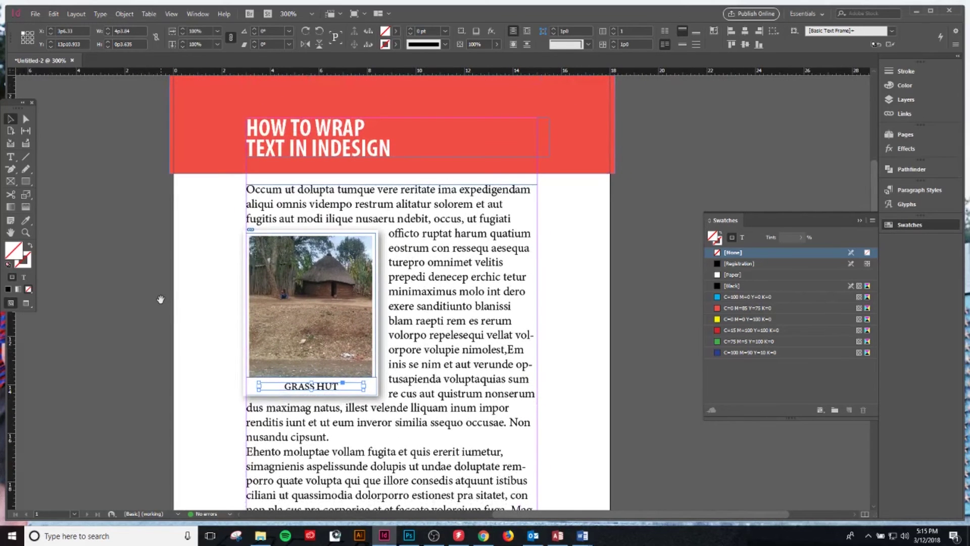